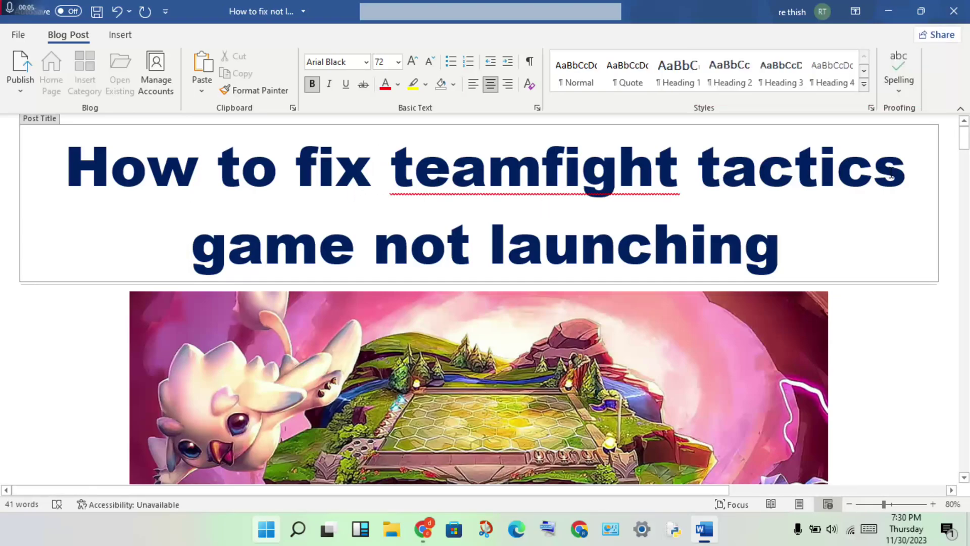
scroll(610, 265, down, 3)
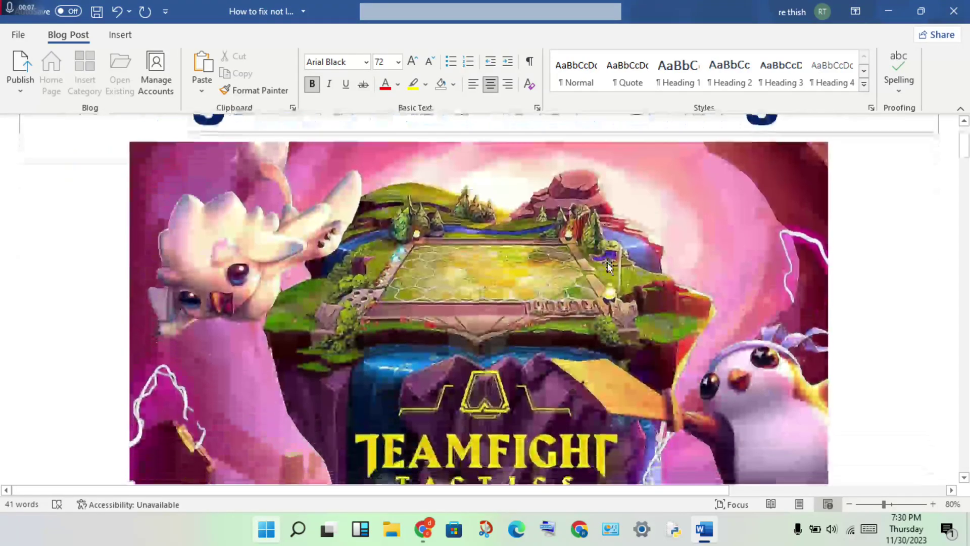
scroll(611, 265, down, 1)
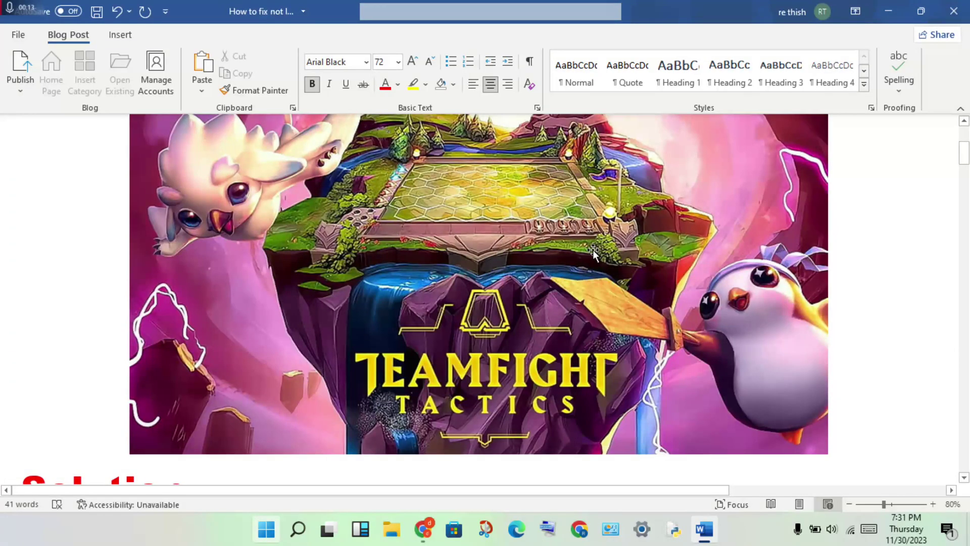
scroll(593, 249, down, 3)
scroll(593, 249, down, 2)
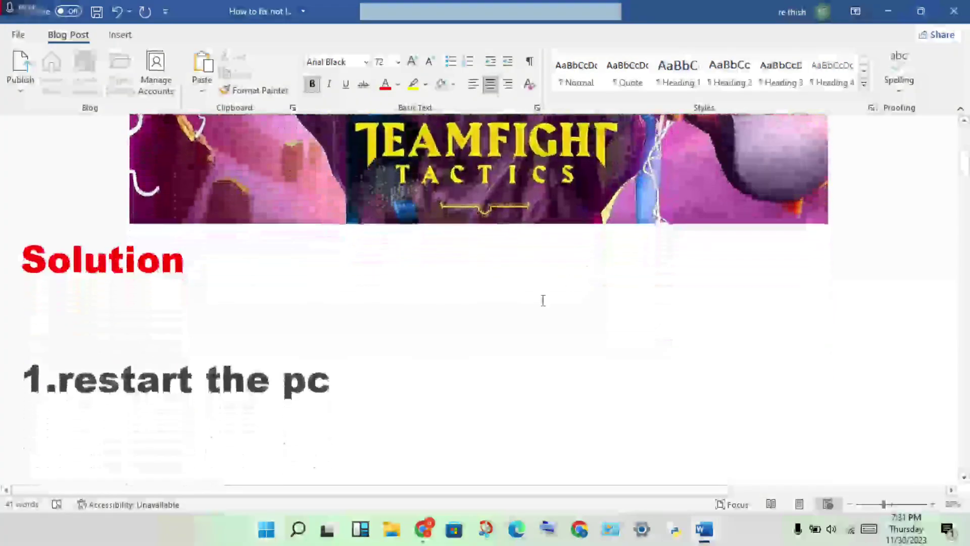
scroll(420, 386, down, 3)
scroll(421, 386, down, 1)
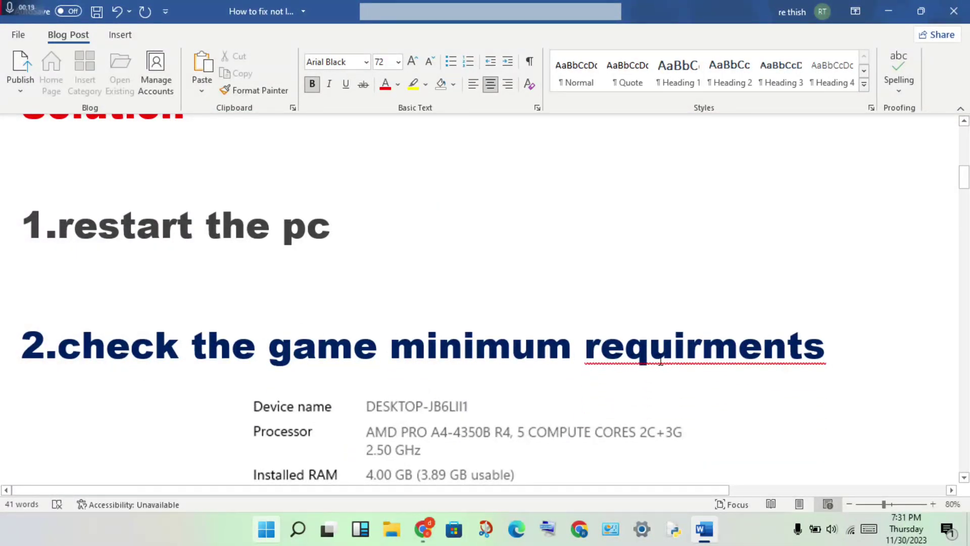
scroll(750, 348, down, 2)
scroll(750, 349, down, 1)
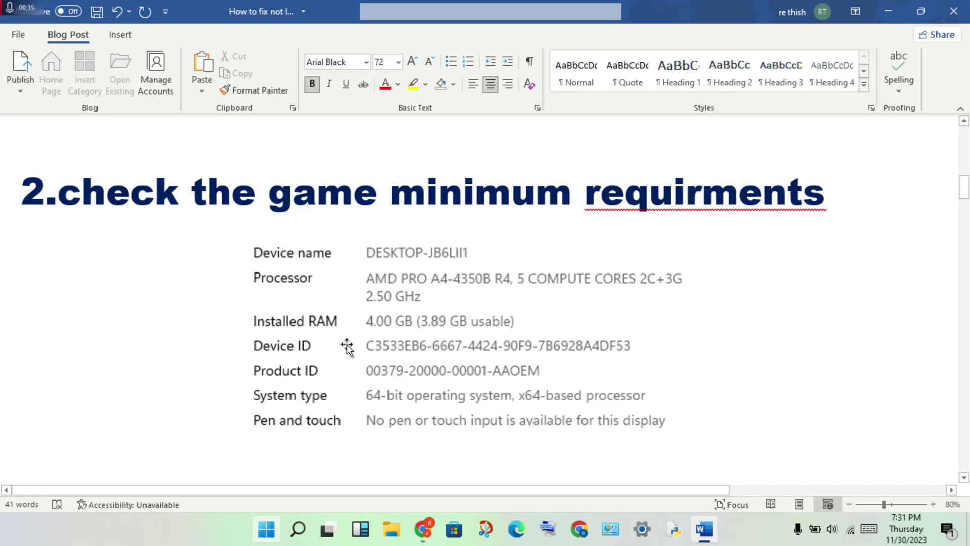
scroll(346, 346, down, 3)
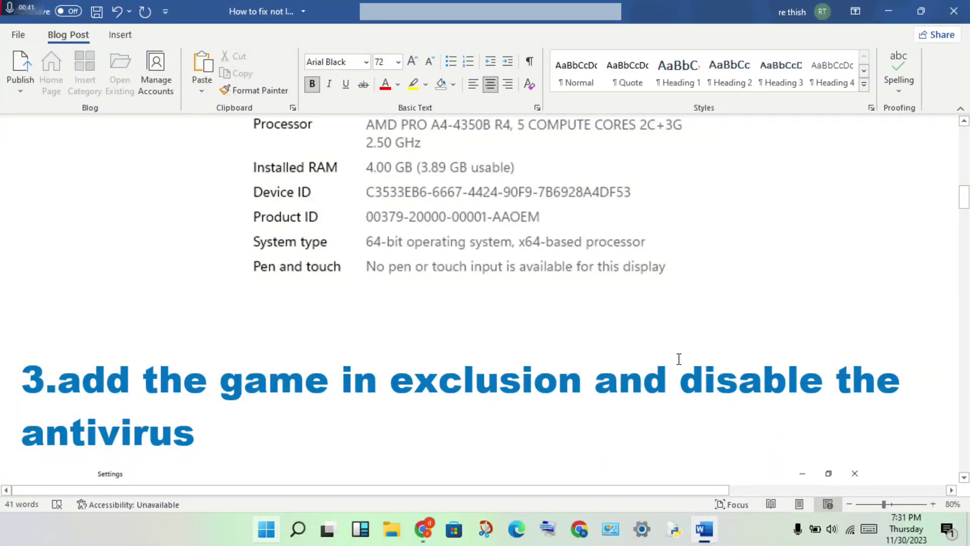
scroll(401, 343, down, 5)
scroll(401, 344, down, 3)
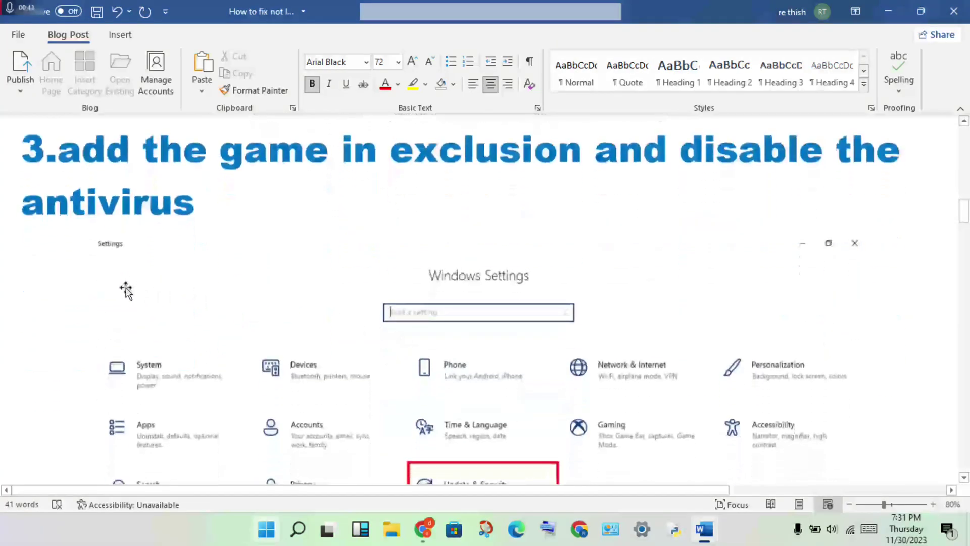
scroll(486, 288, down, 3)
scroll(493, 303, down, 2)
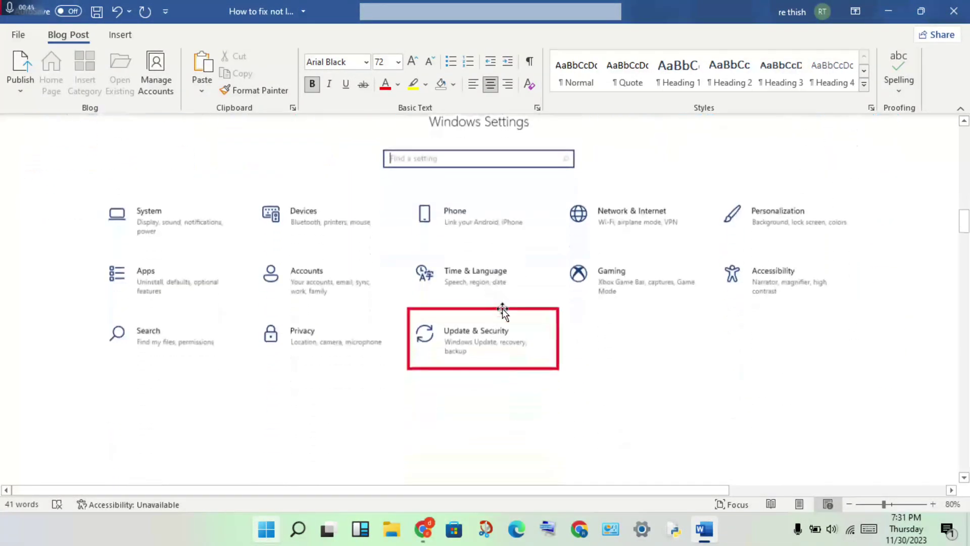
scroll(490, 356, down, 3)
scroll(490, 356, down, 5)
scroll(485, 349, down, 1)
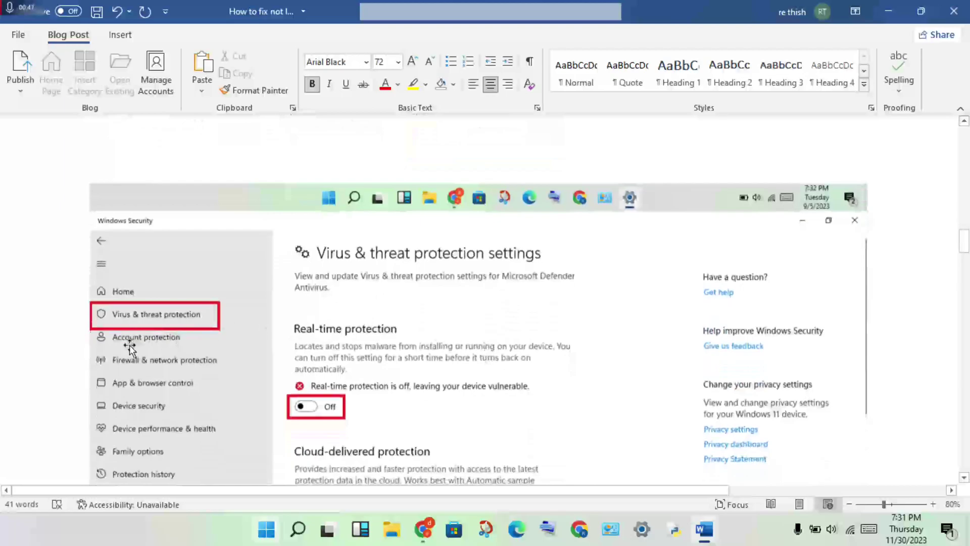
scroll(257, 317, down, 3)
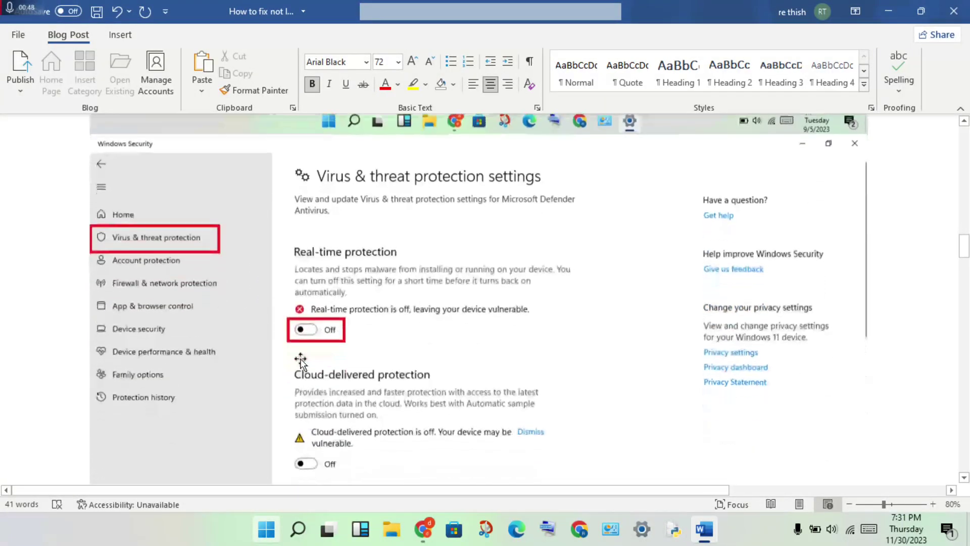
scroll(289, 303, down, 2)
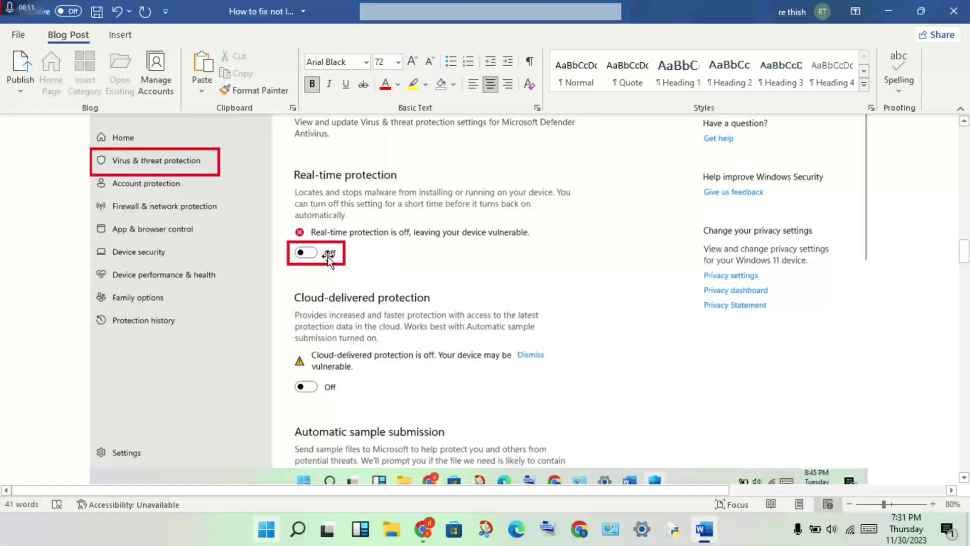
scroll(334, 254, down, 3)
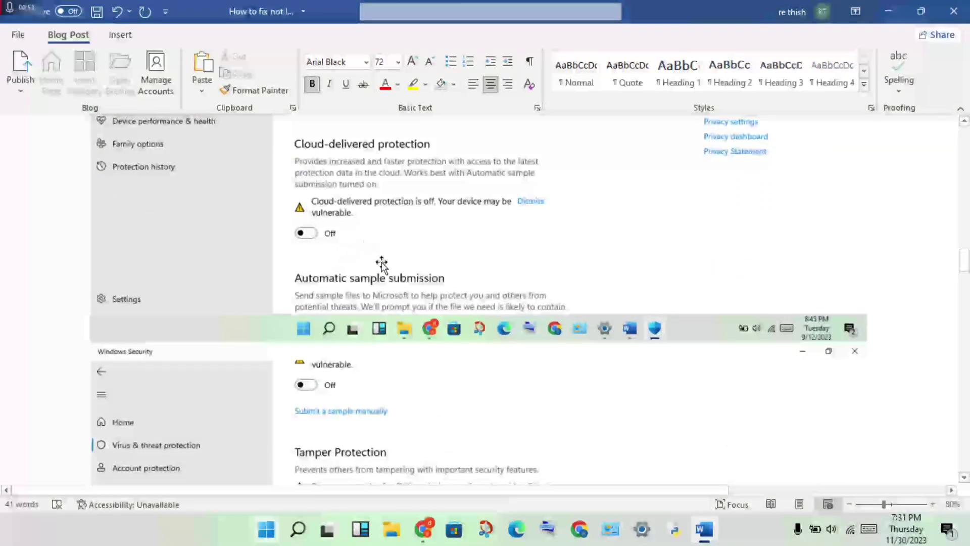
scroll(340, 257, down, 3)
scroll(333, 257, down, 3)
scroll(334, 258, down, 2)
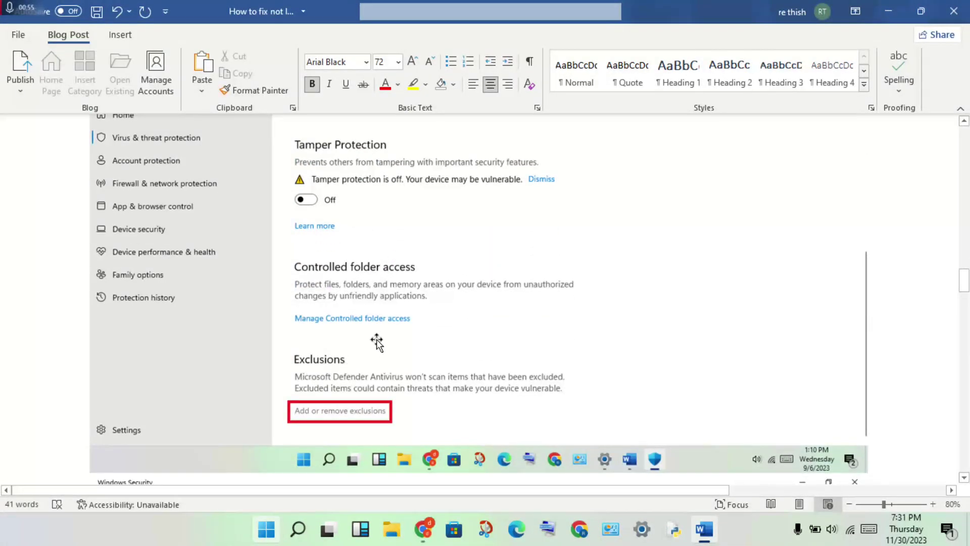
scroll(379, 341, down, 3)
scroll(383, 337, down, 3)
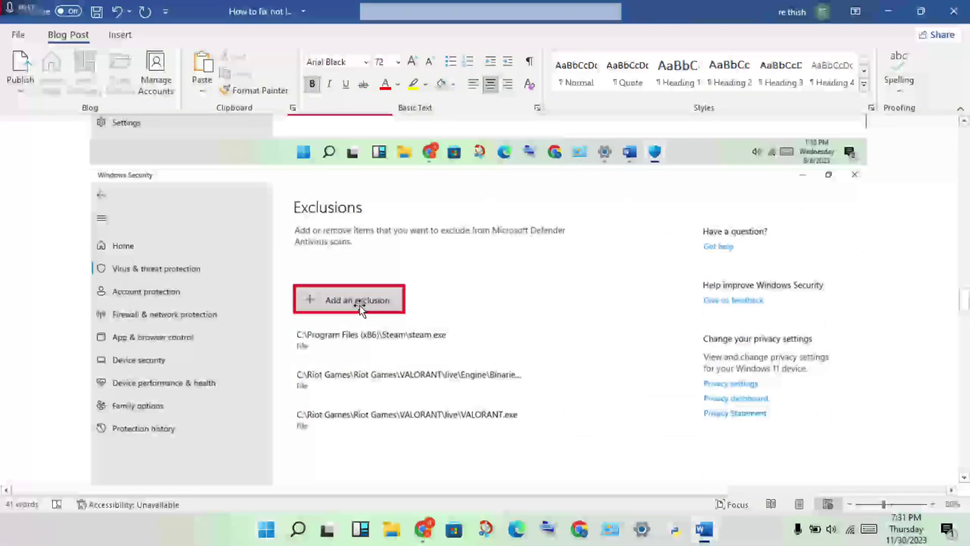
scroll(359, 304, down, 2)
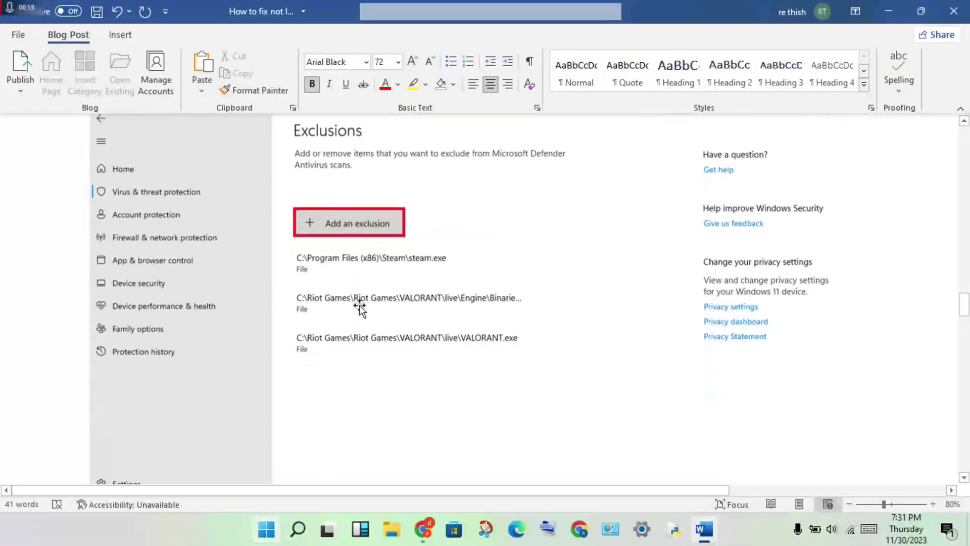
scroll(360, 305, down, 4)
scroll(364, 305, down, 3)
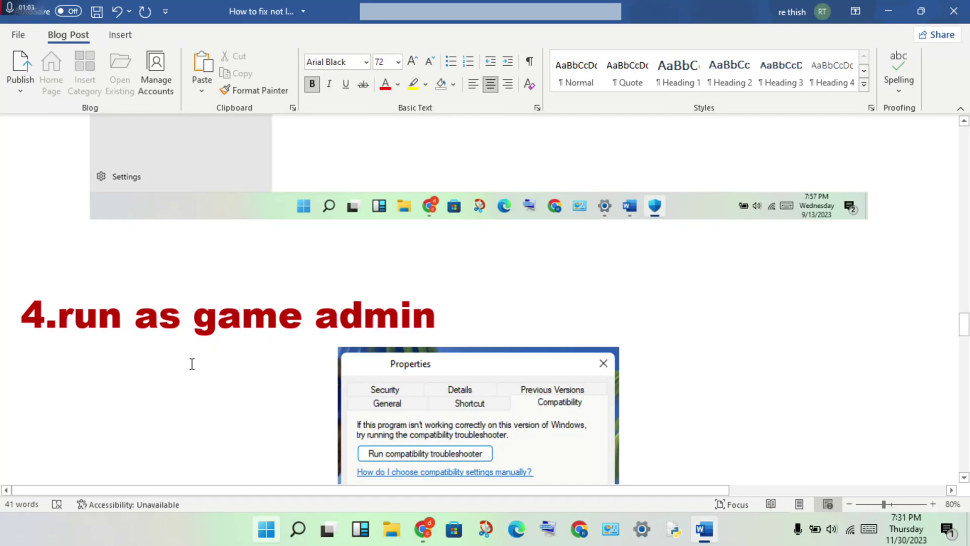
scroll(414, 320, down, 3)
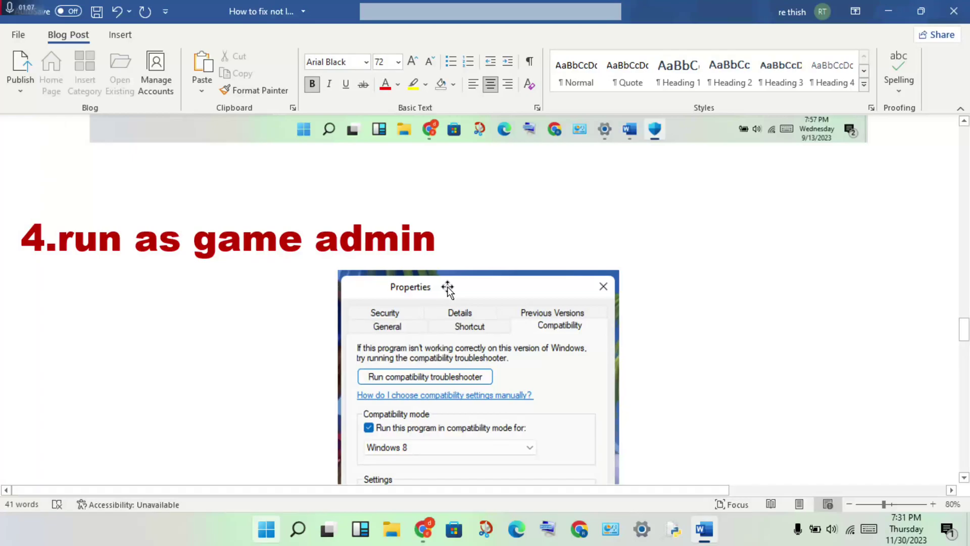
scroll(571, 337, down, 3)
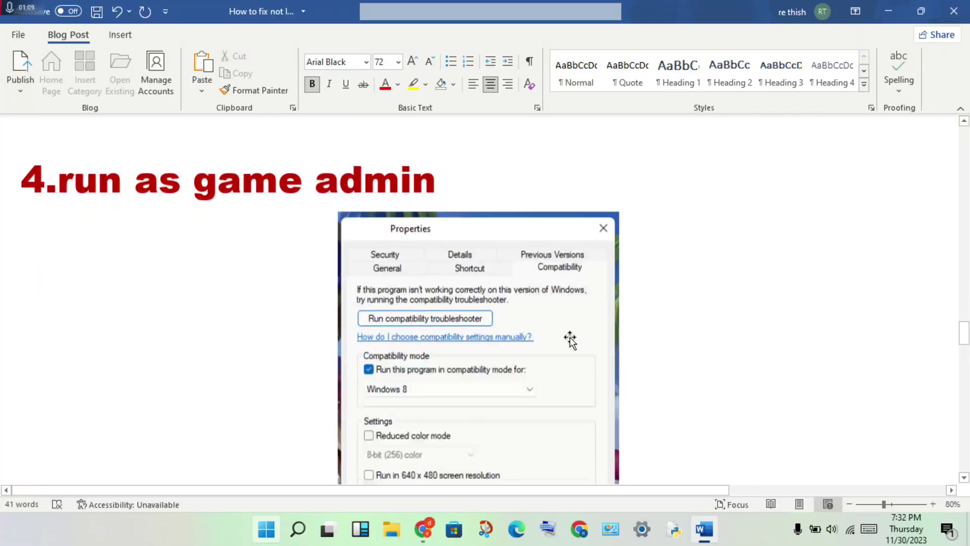
scroll(571, 337, down, 3)
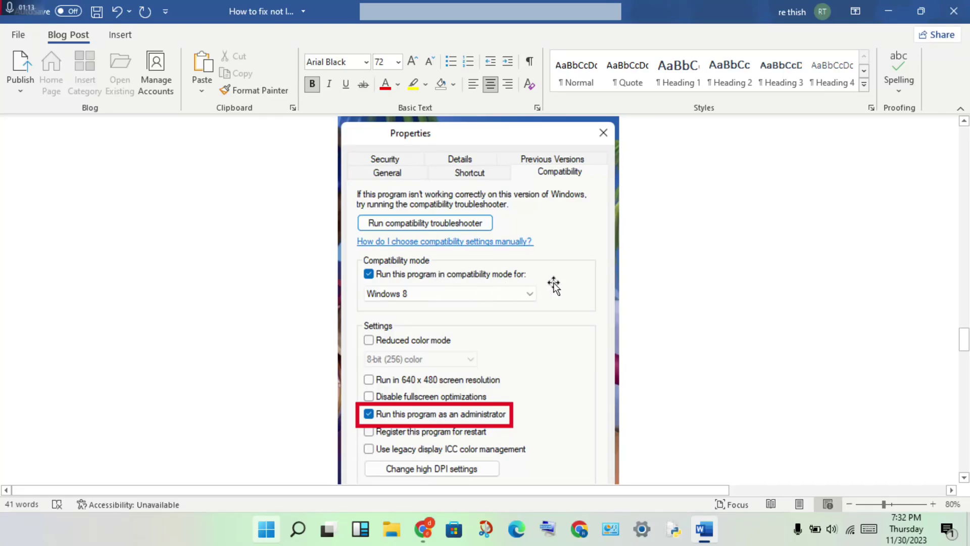
scroll(557, 284, down, 3)
scroll(557, 284, down, 3)
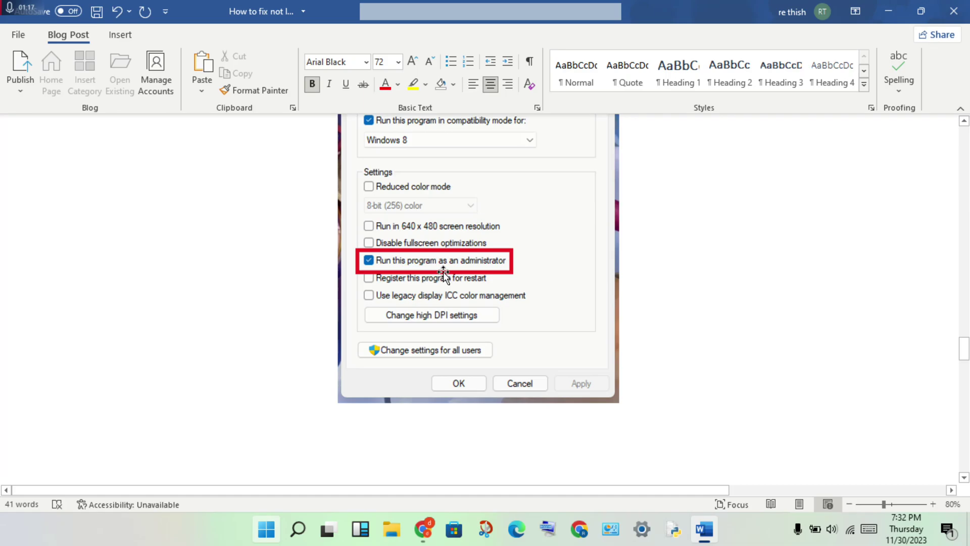
scroll(514, 277, down, 3)
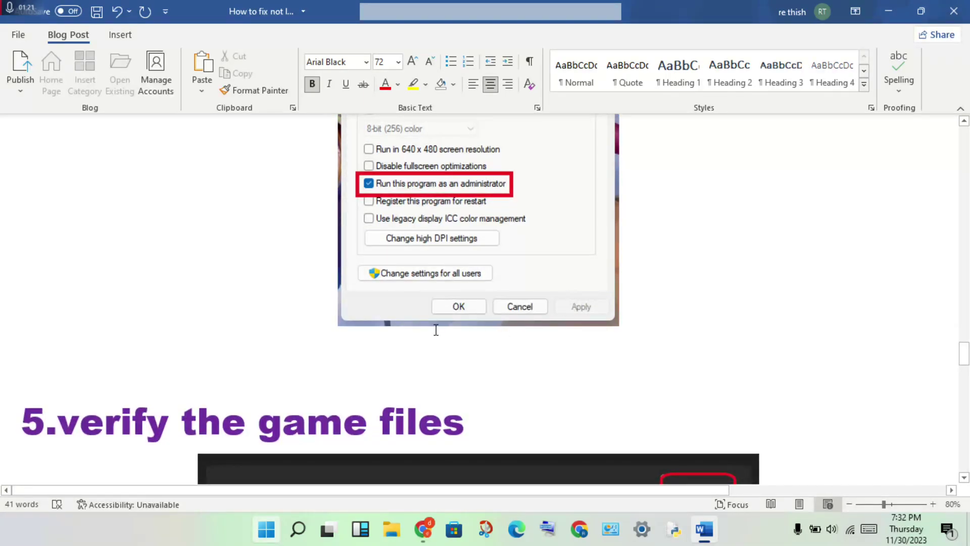
scroll(456, 331, down, 5)
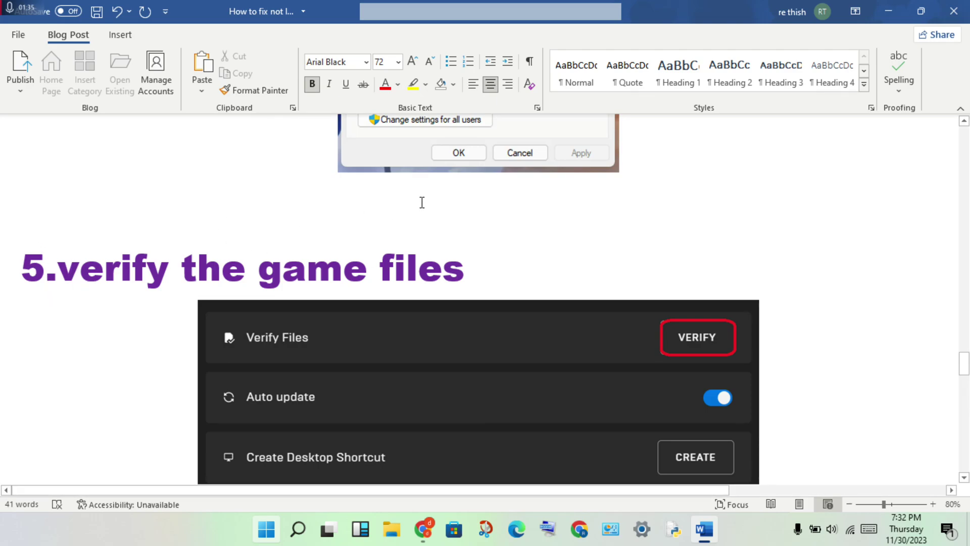
scroll(412, 307, down, 3)
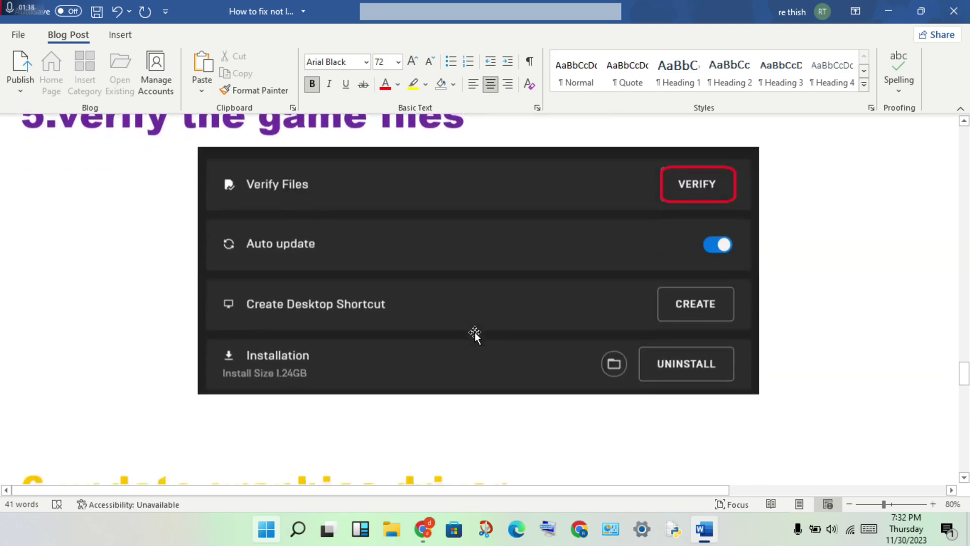
scroll(475, 330, down, 3)
scroll(476, 328, up, 5)
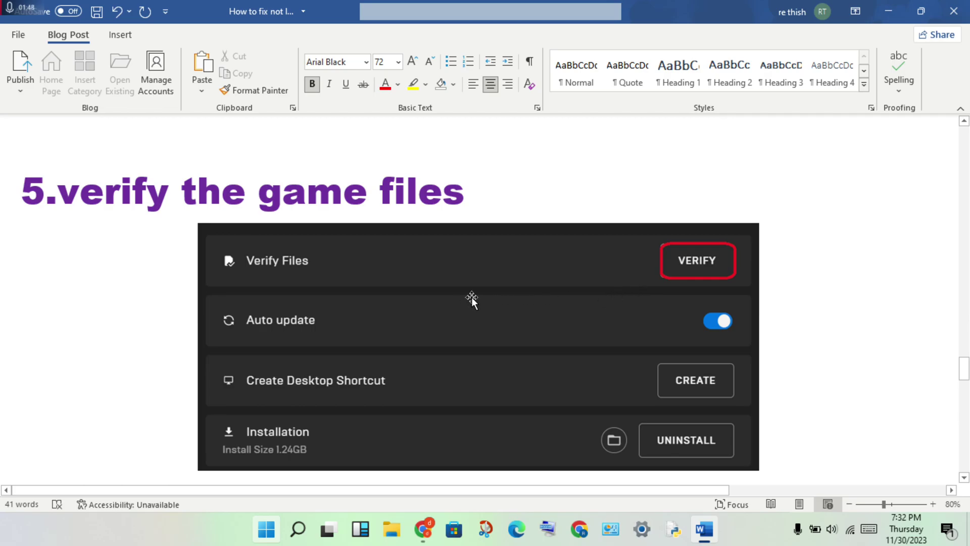
scroll(444, 297, down, 4)
scroll(444, 297, down, 2)
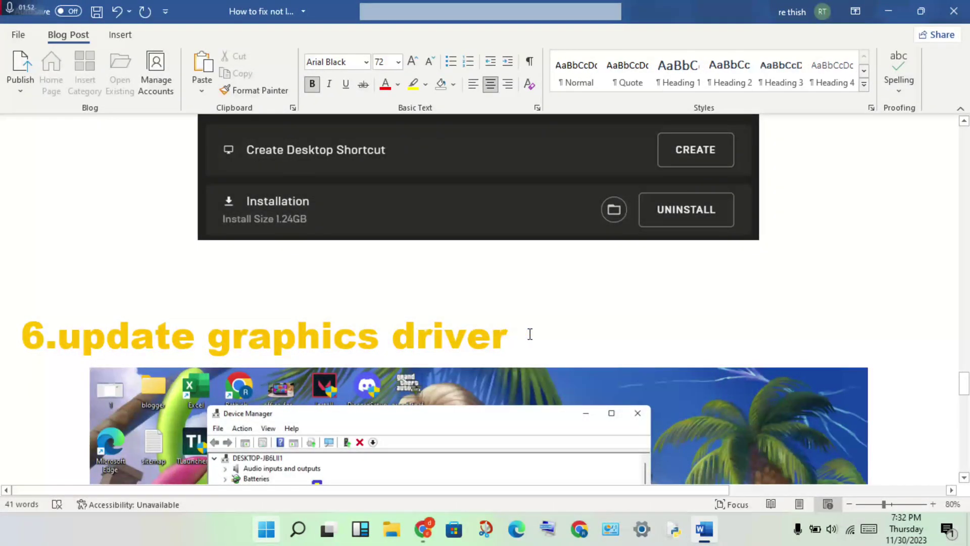
scroll(533, 334, down, 4)
scroll(533, 334, down, 1)
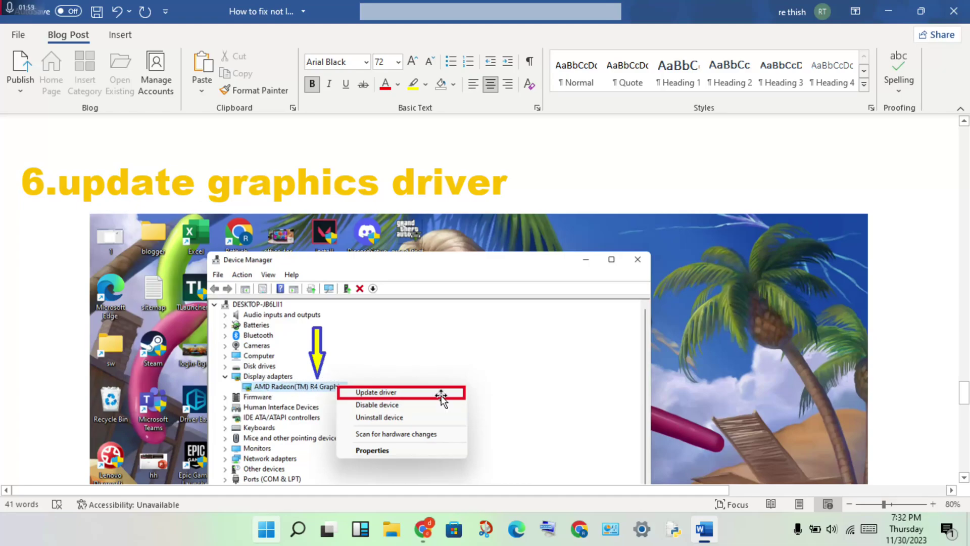
scroll(442, 399, down, 2)
scroll(394, 342, down, 2)
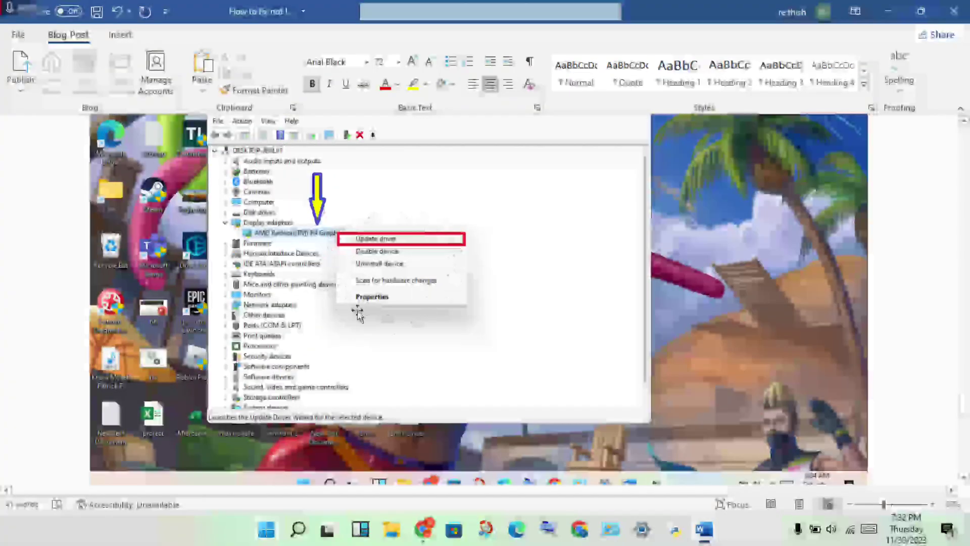
scroll(391, 235, down, 3)
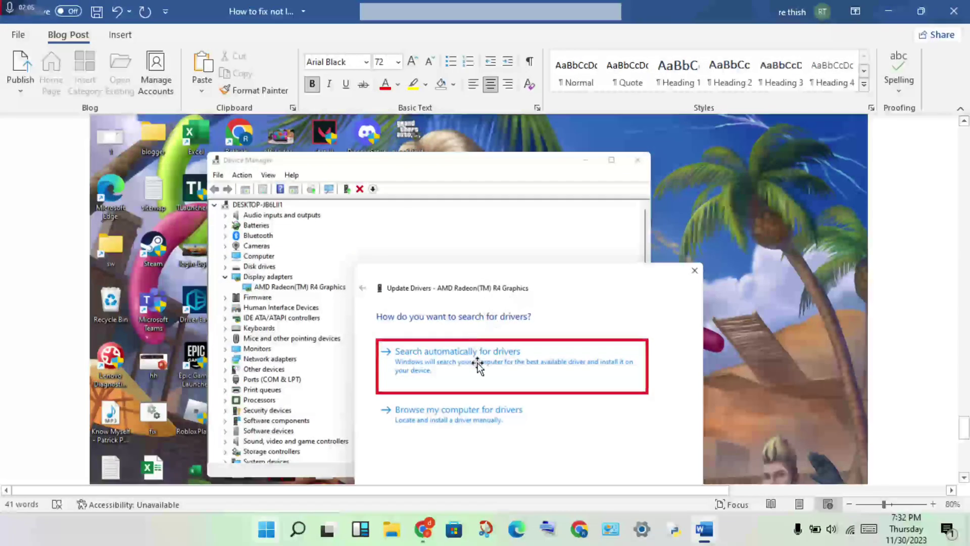
scroll(551, 364, down, 3)
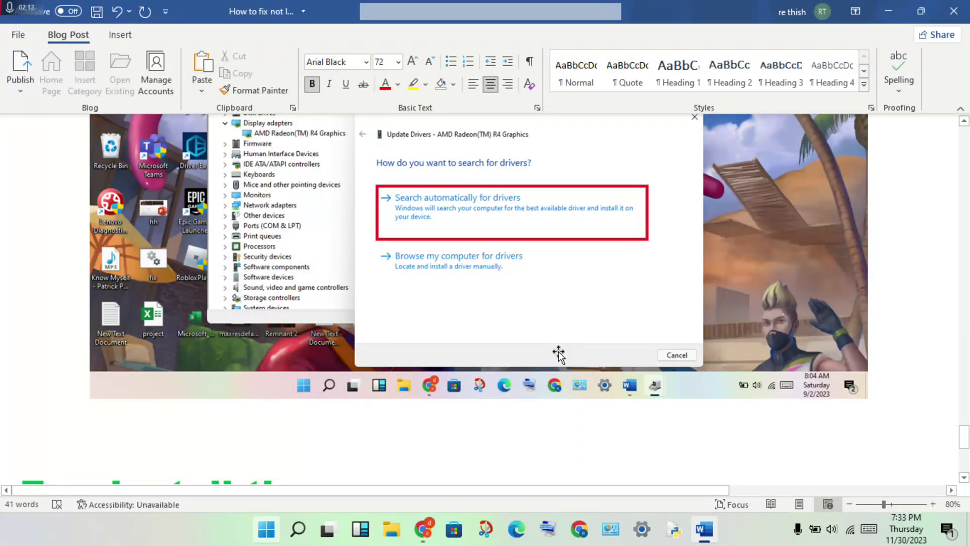
scroll(555, 355, down, 3)
scroll(560, 353, down, 1)
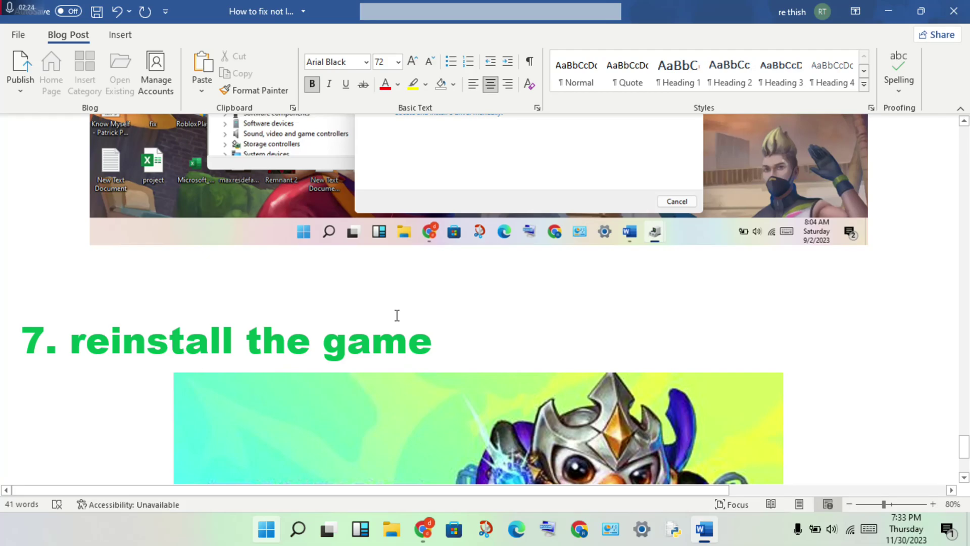
scroll(399, 308, down, 3)
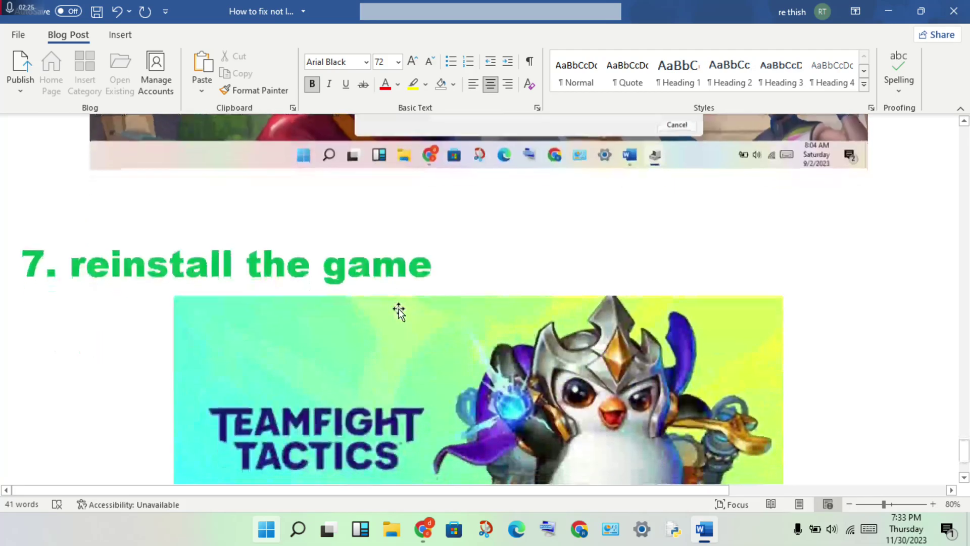
scroll(400, 309, down, 3)
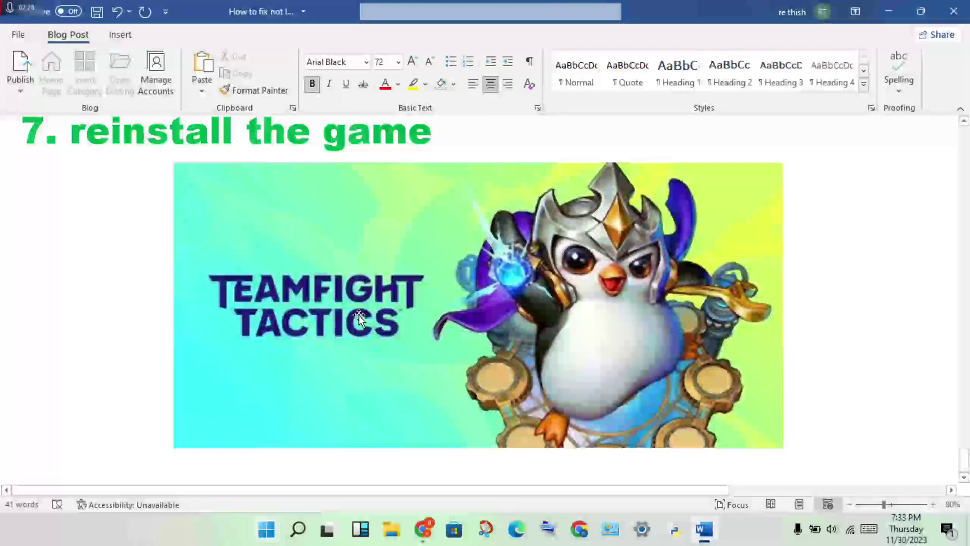